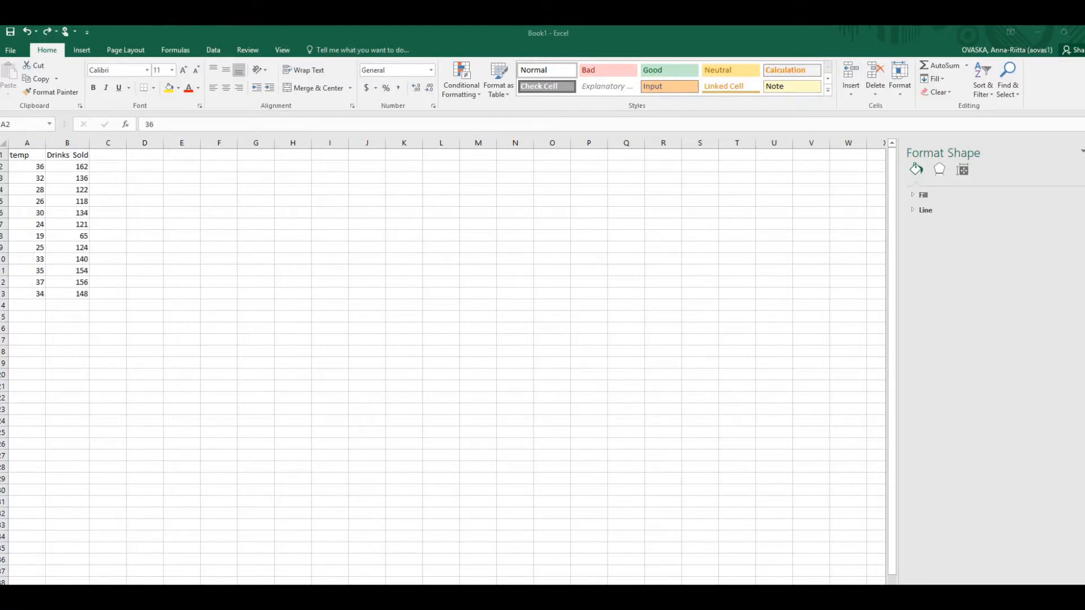
Step: Insert a scatter chart of A2:B13 beside the data and title it "Dinks Sold Vs Temperature"
click(218, 202)
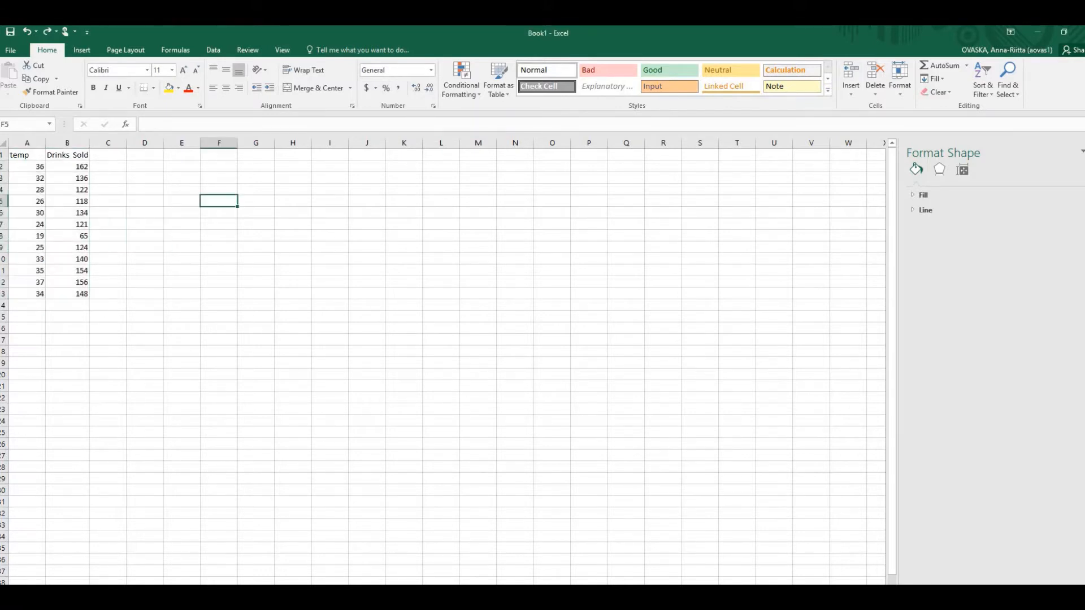
click(27, 167)
key(ctrl+shift+Right)
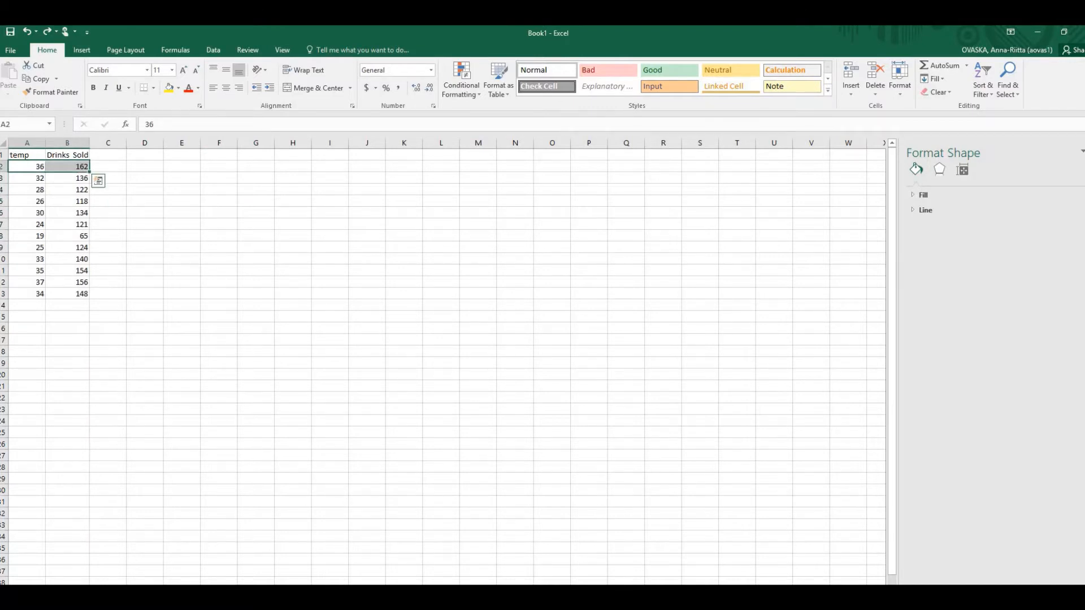
key(ctrl+shift+Down)
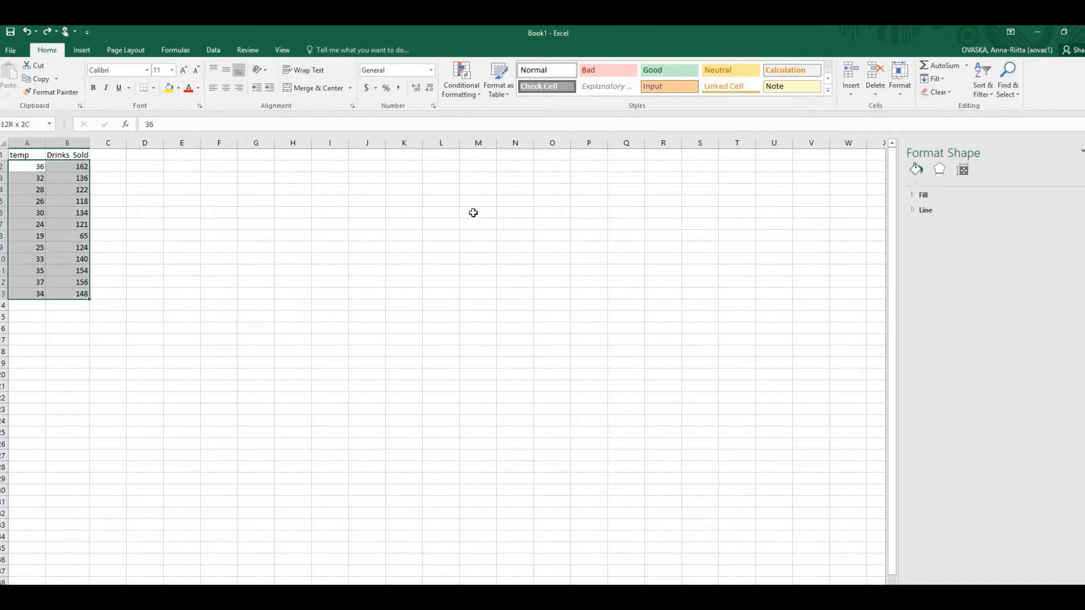
click(83, 51)
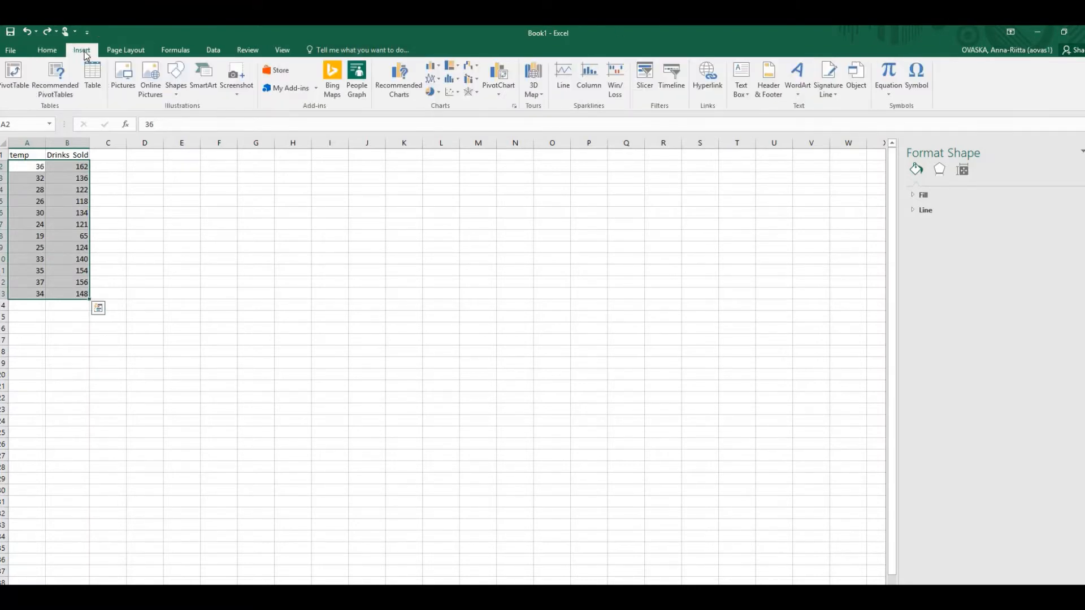
click(453, 92)
click(463, 127)
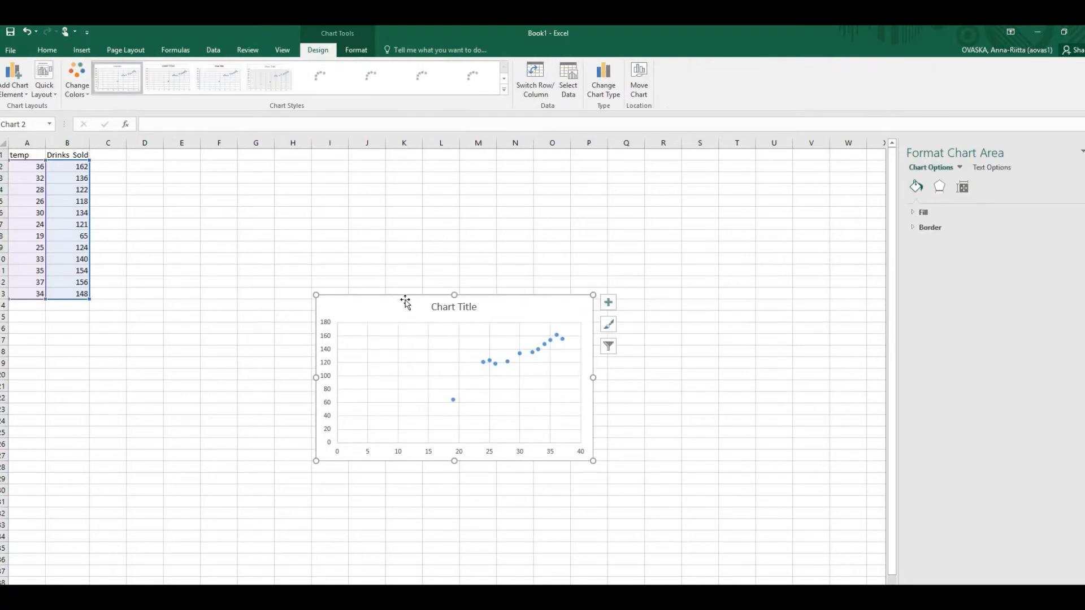
drag(347, 214, 278, 169)
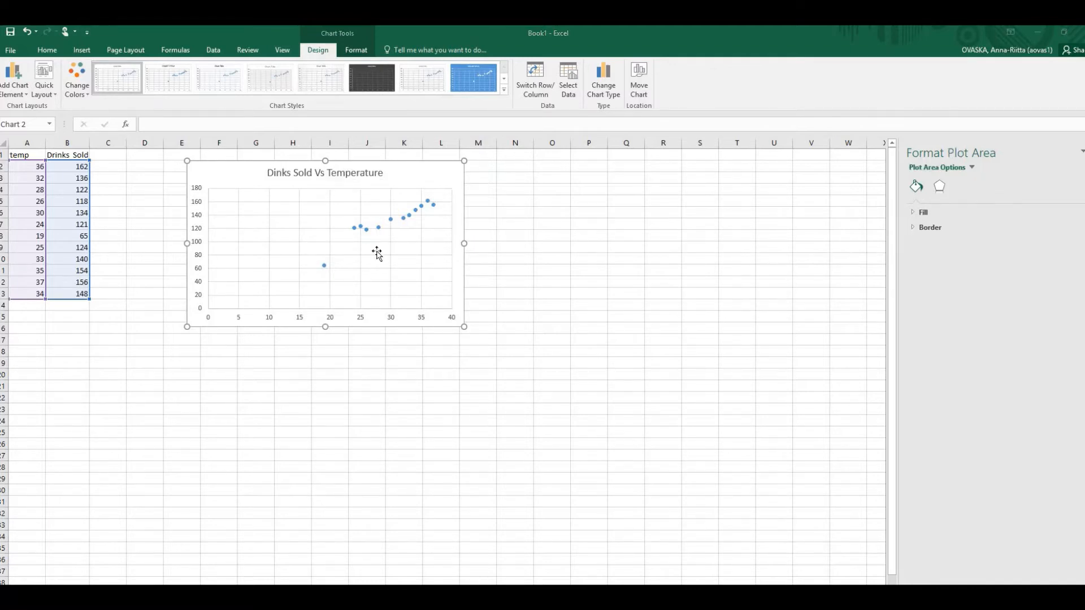
Step: Add axis titles to the scatter chart and name the horizontal axis "Temperature"
click(376, 252)
click(479, 168)
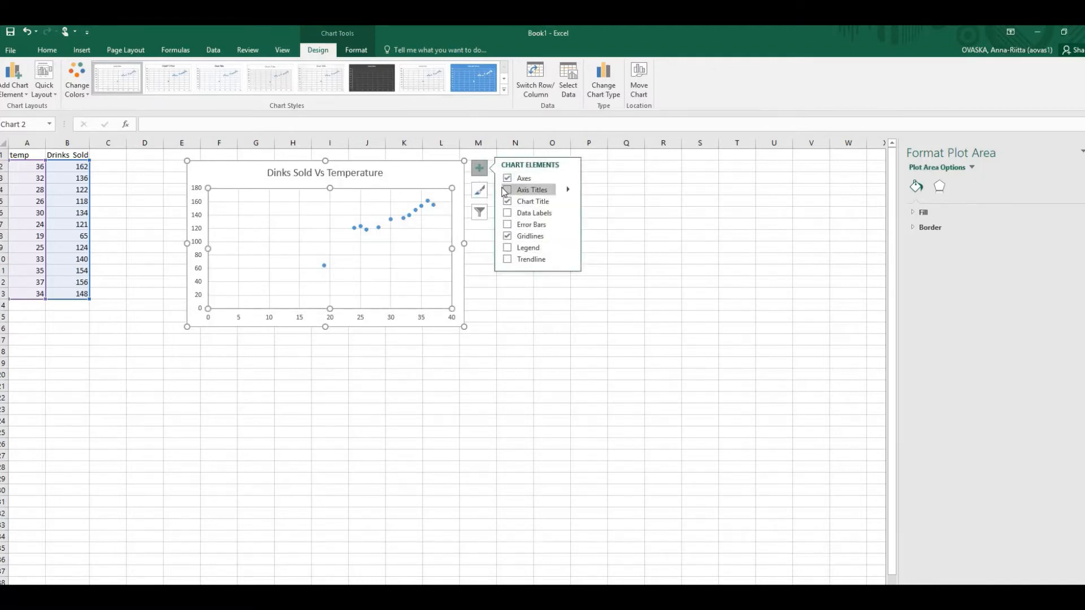
click(520, 191)
click(339, 313)
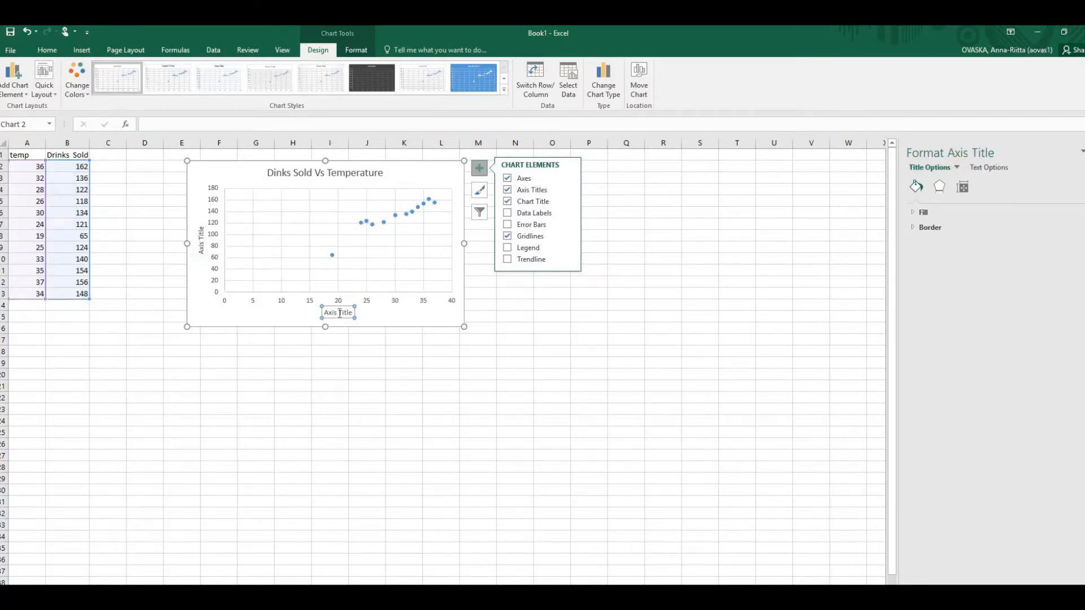
drag(351, 312, 324, 313)
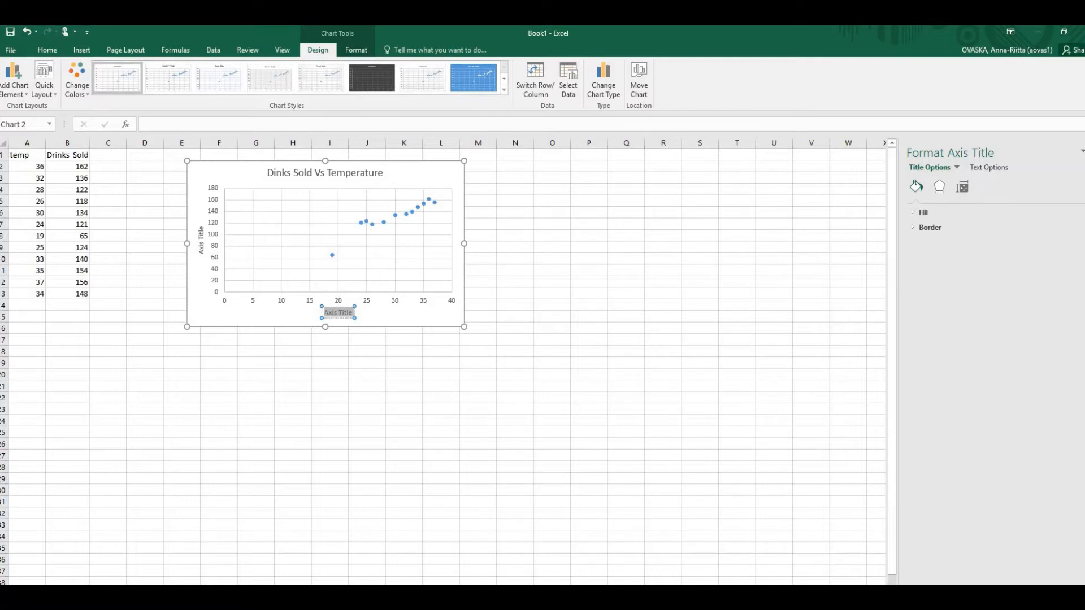
text(Temperature)
Step: Change the chart's vertical axis title to "Number of drinks sold"
click(201, 240)
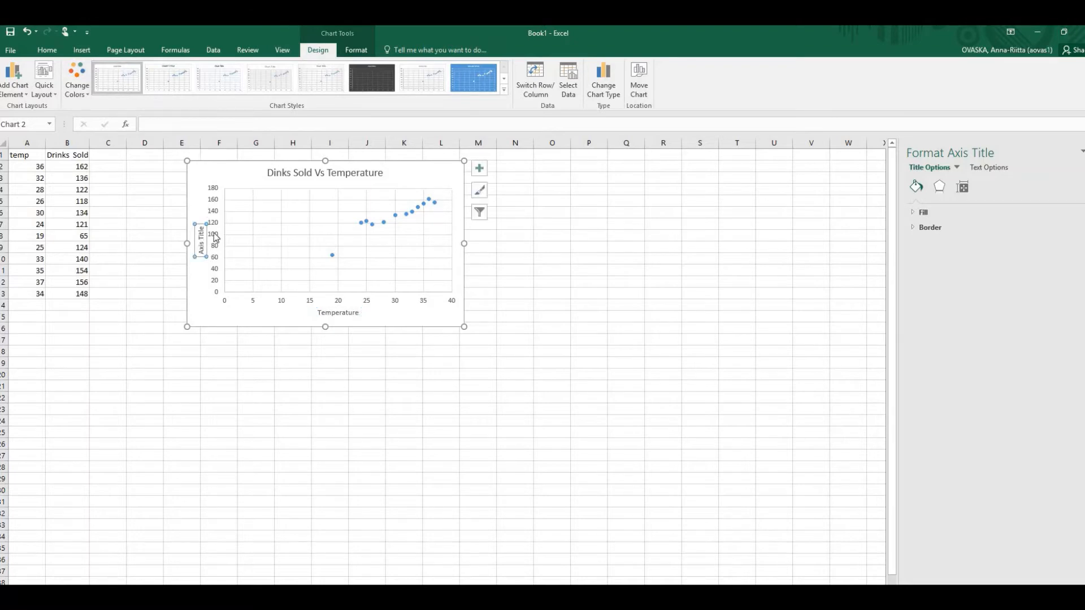
click(191, 125)
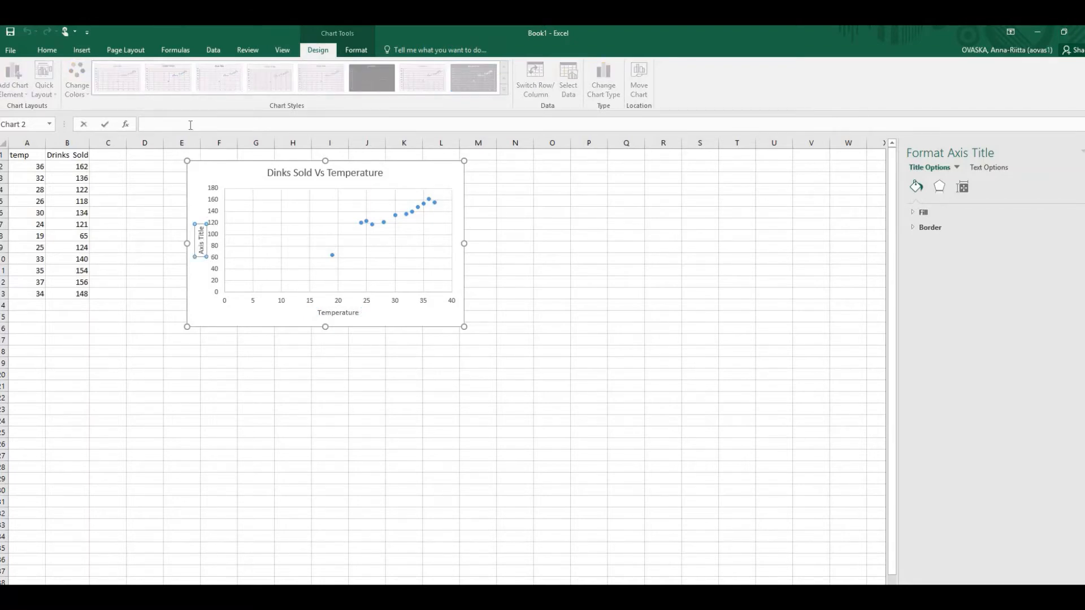
text(Number of drinks sold)
click(537, 214)
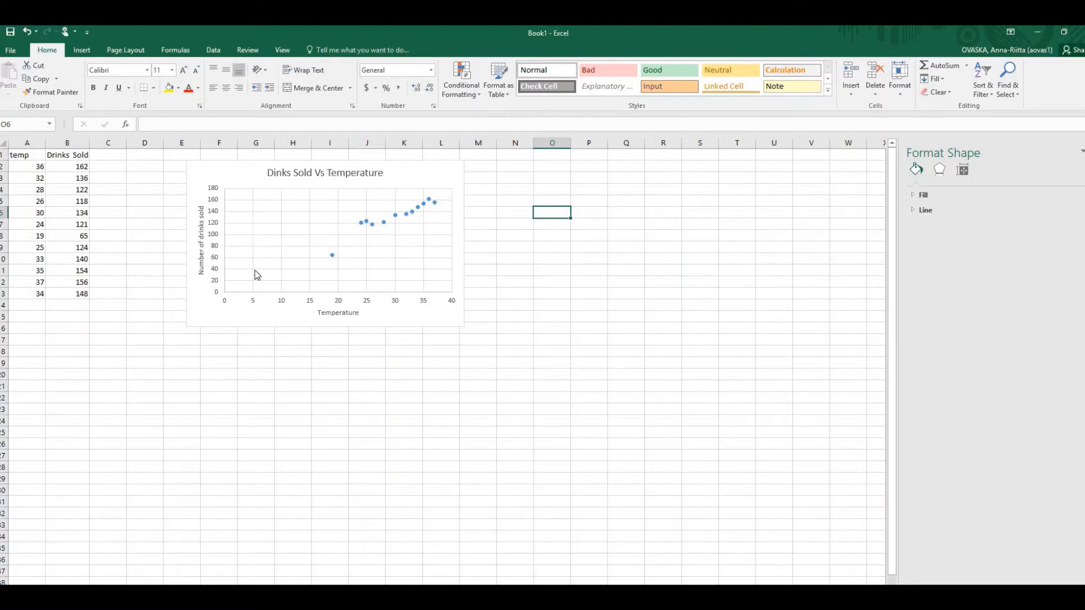
Step: Set the minimum bound of the chart's horizontal temperature axis to 15
right_click(282, 306)
click(317, 424)
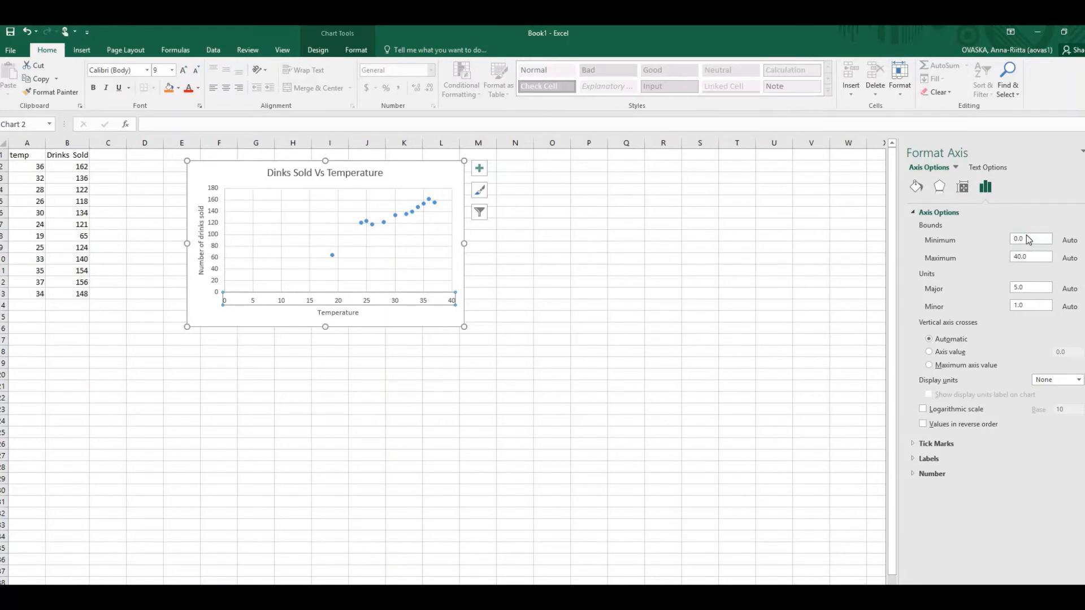
text(15)
key(Return)
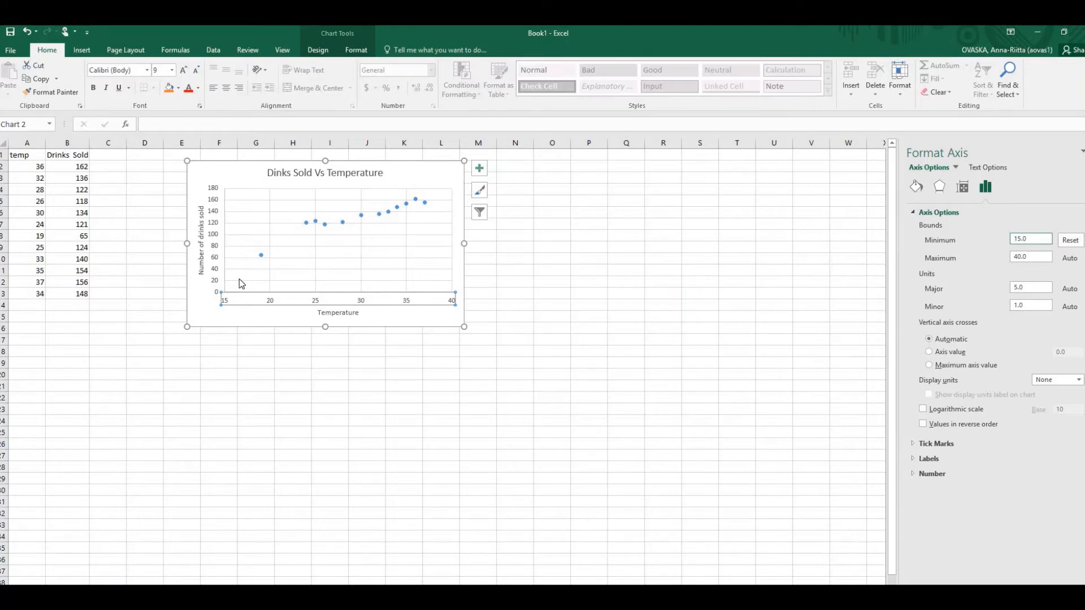
click(286, 362)
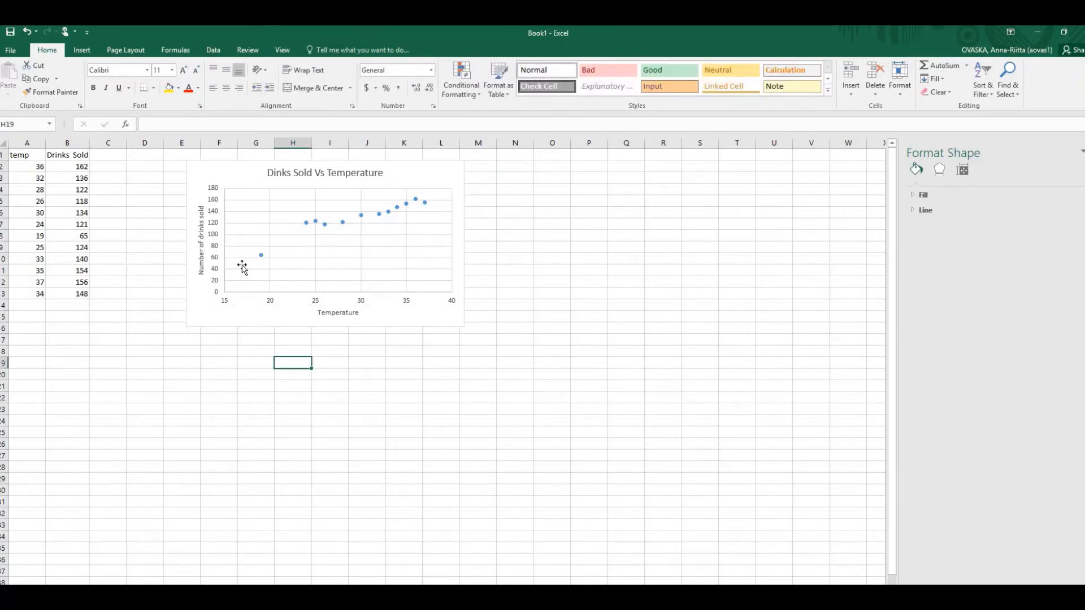
Step: Add a linear trendline to the data points and display its equation and R-squared value on the chart
click(326, 225)
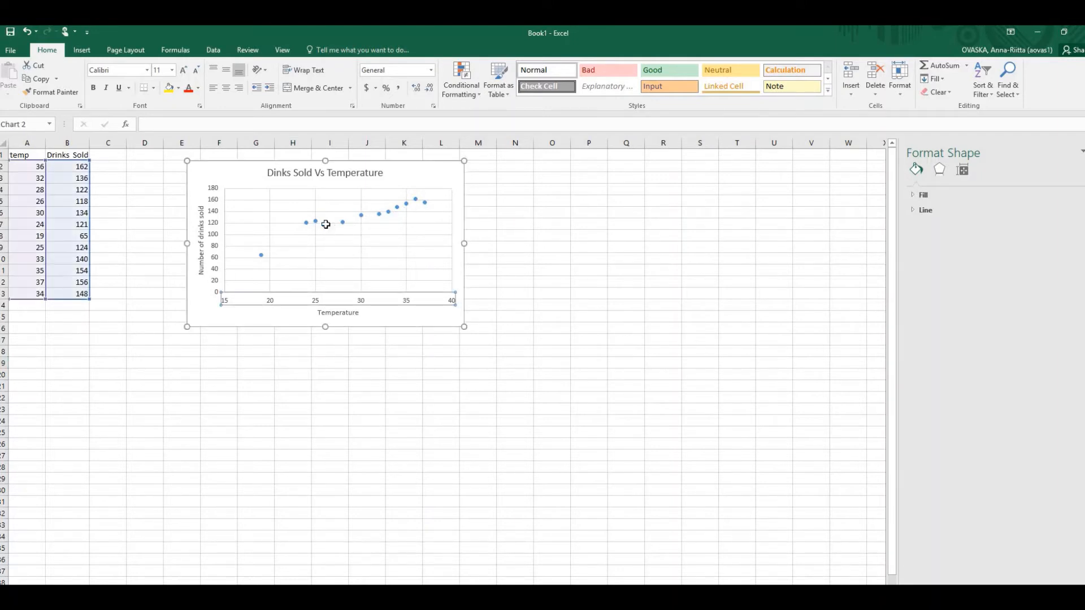
click(326, 224)
right_click(325, 224)
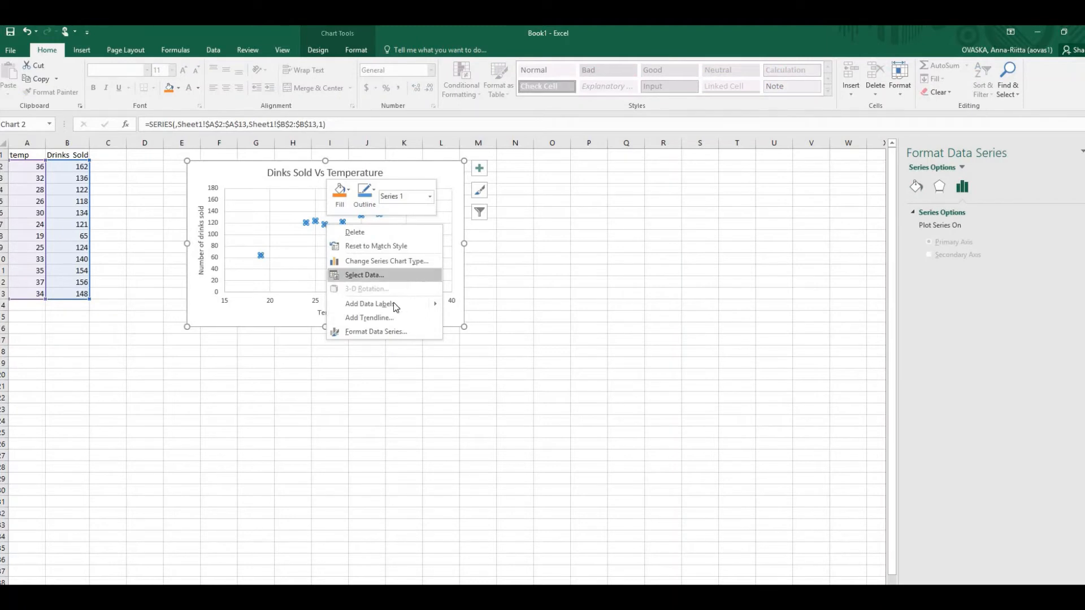
click(387, 318)
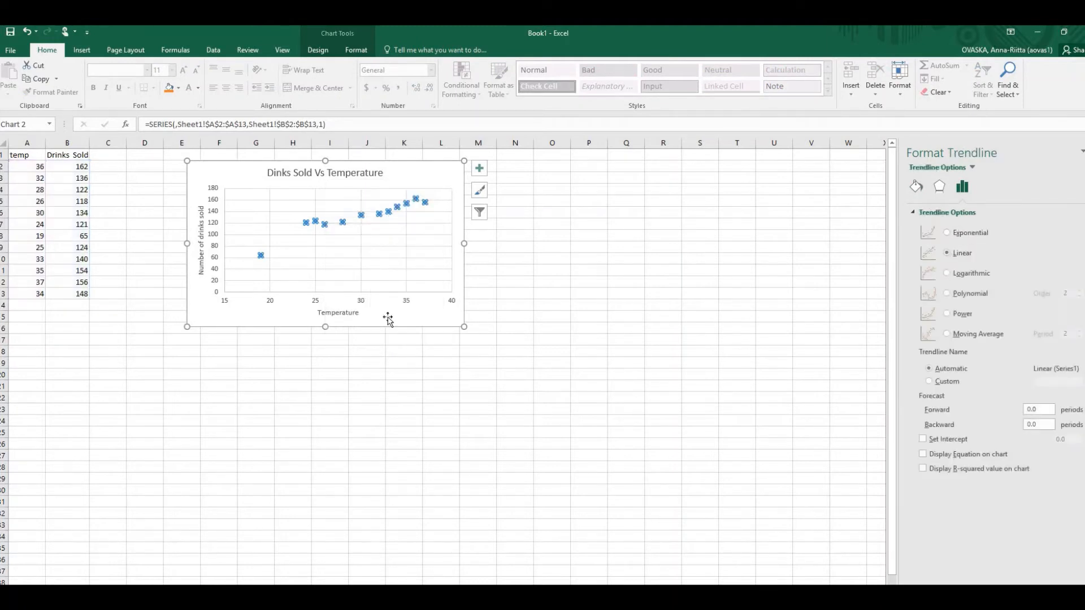
click(924, 456)
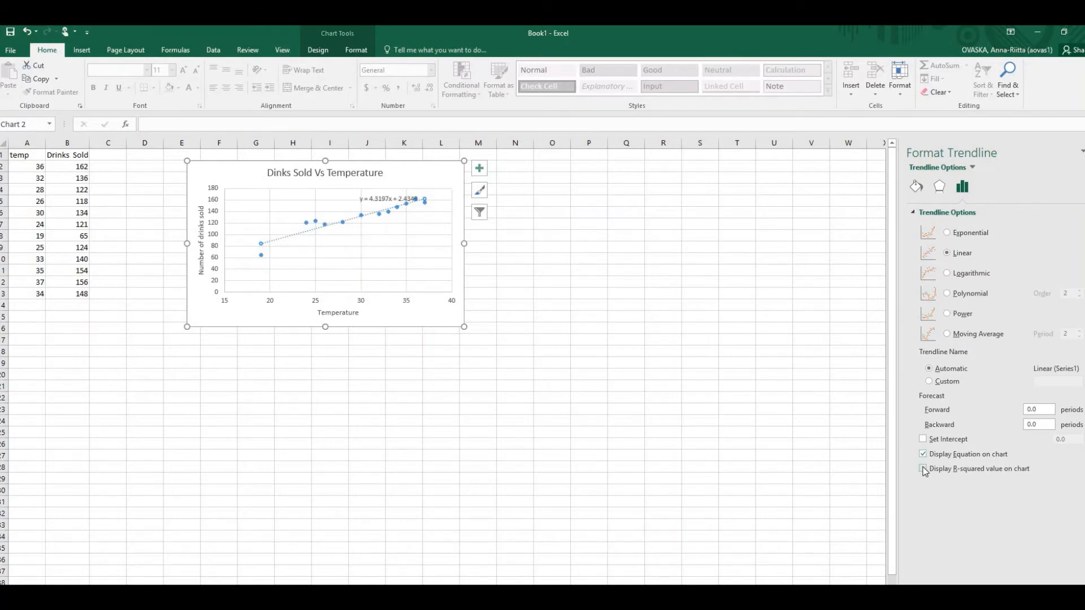
click(924, 469)
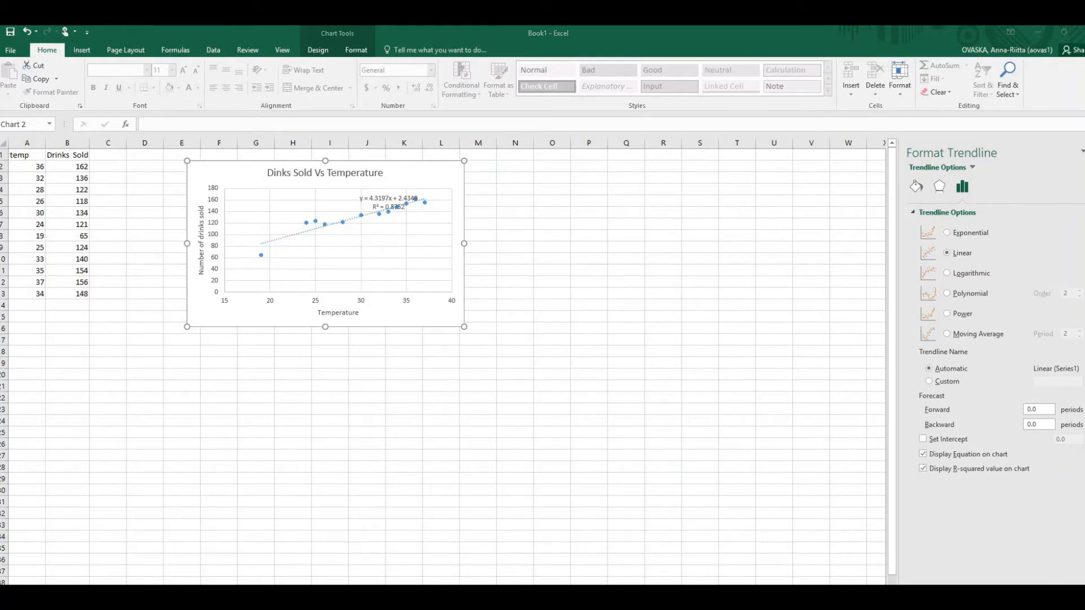
Step: Move the trendline equation label off the data points to the clear area just below the chart title
click(386, 202)
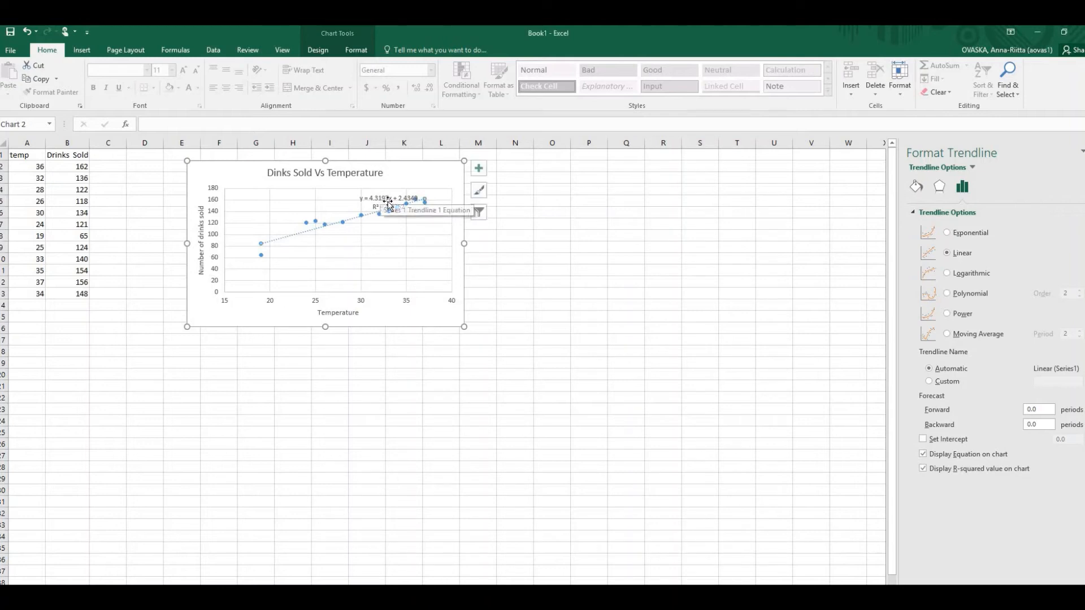
drag(379, 196, 316, 191)
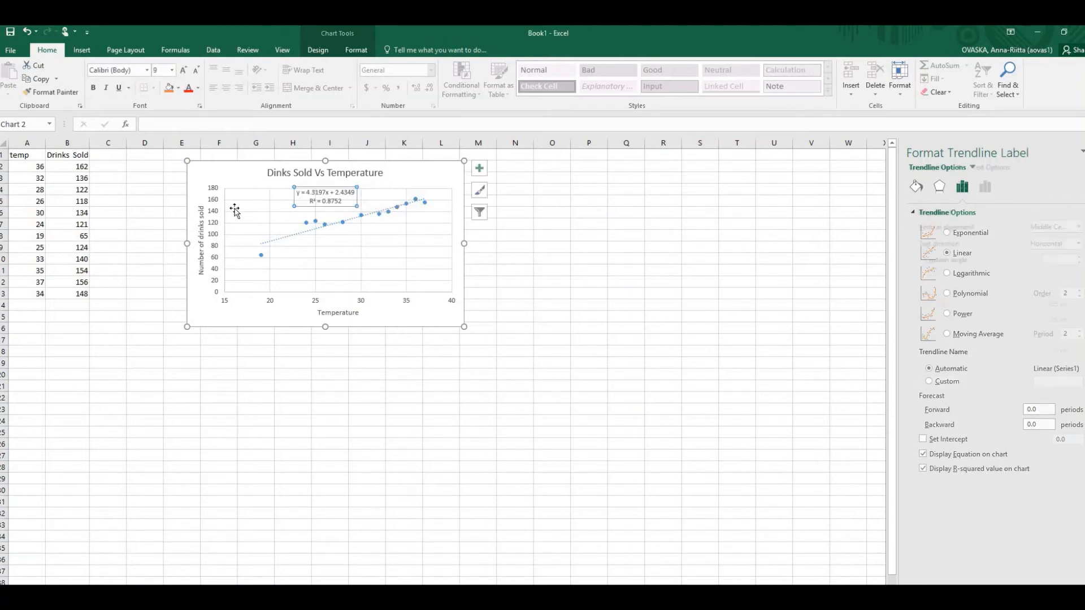
click(410, 376)
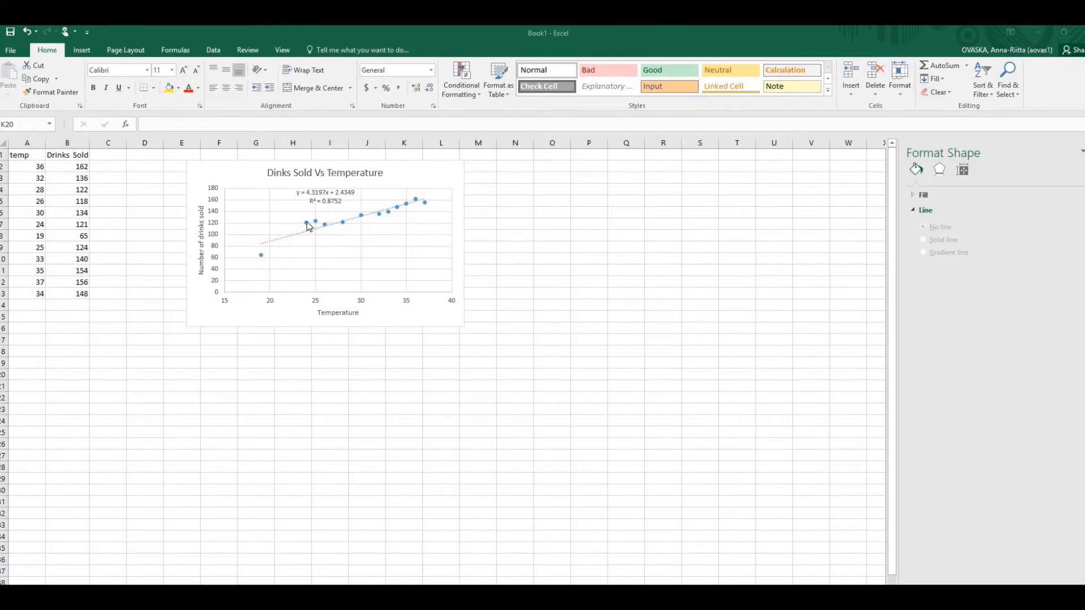
Step: Head column C "line of fit", enter =A2*4.3197+2.4349 in C2 and fill it down to C13
mouse_move(307, 223)
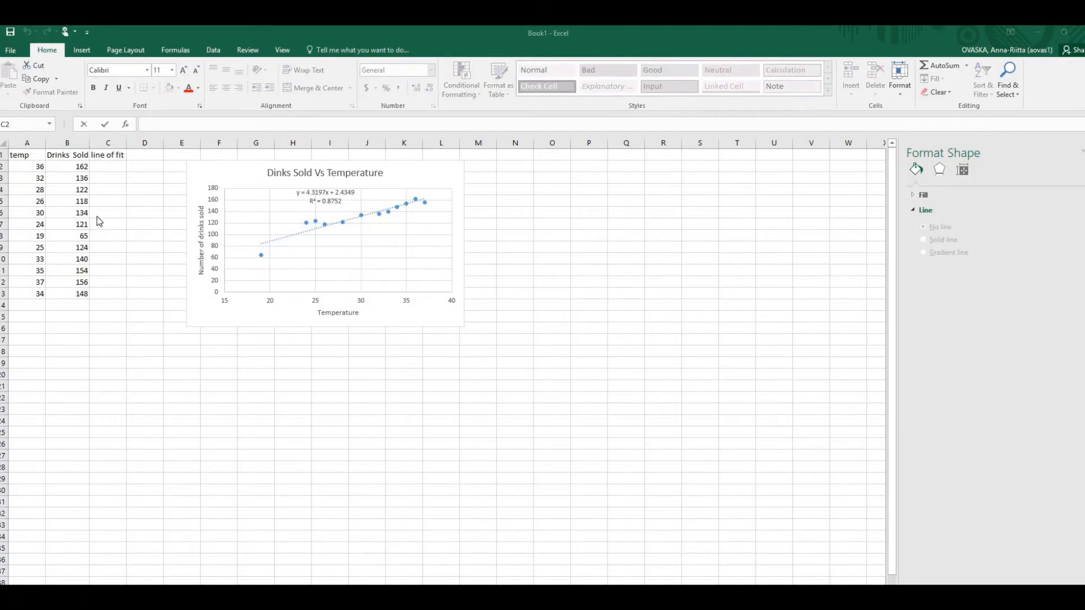
click(102, 168)
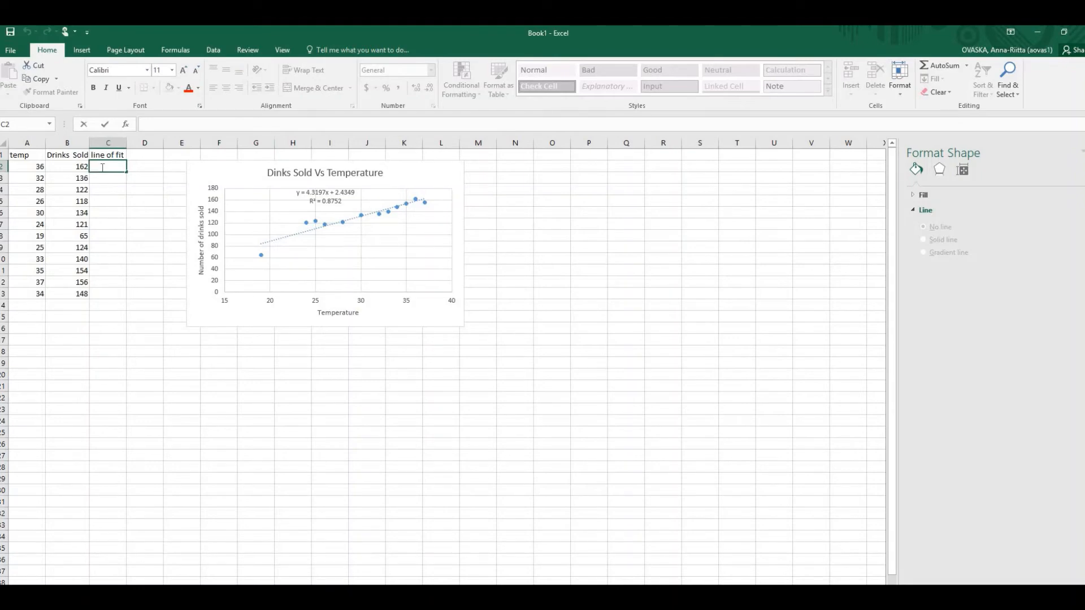
text(=)
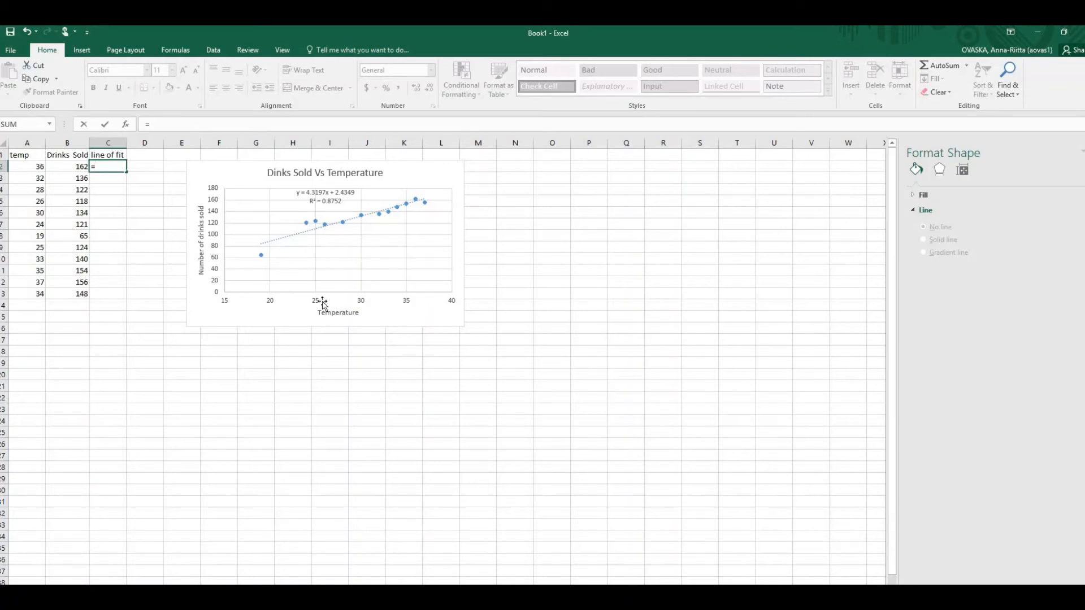
click(27, 167)
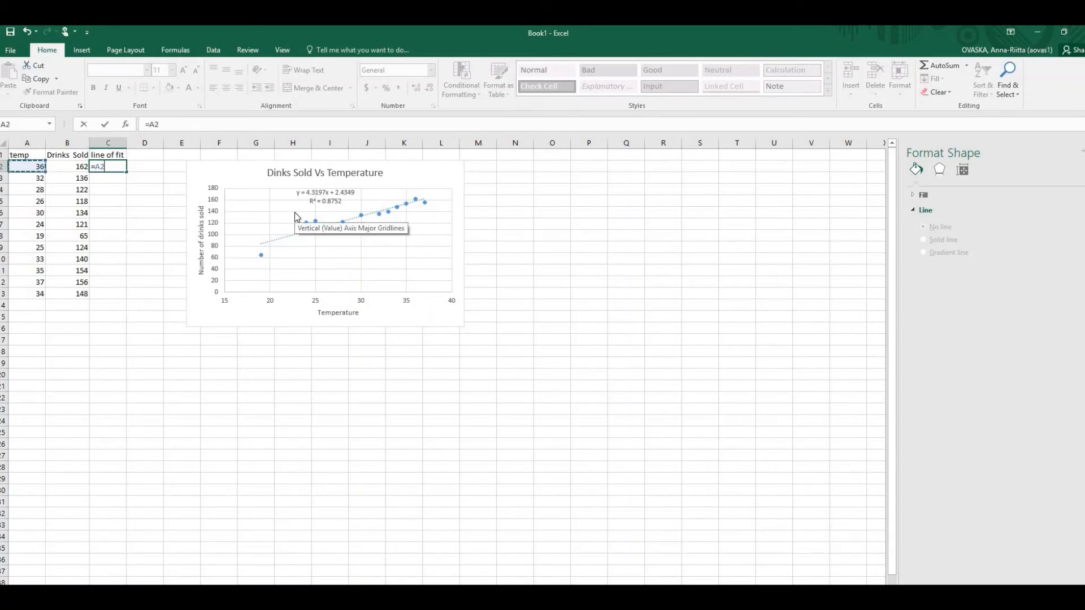
text(*)
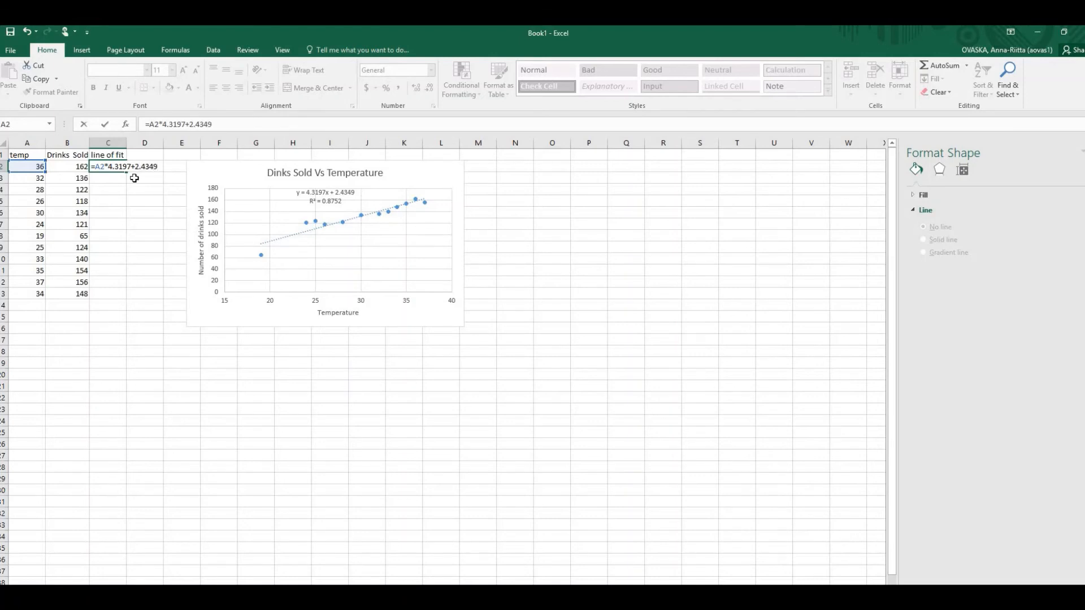
key(Return)
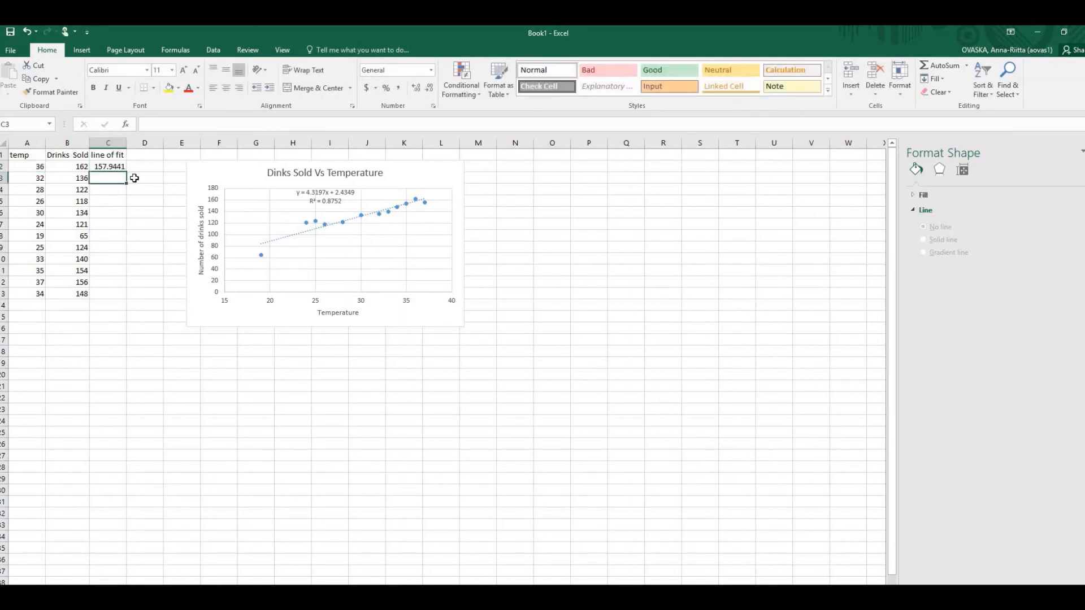
click(119, 165)
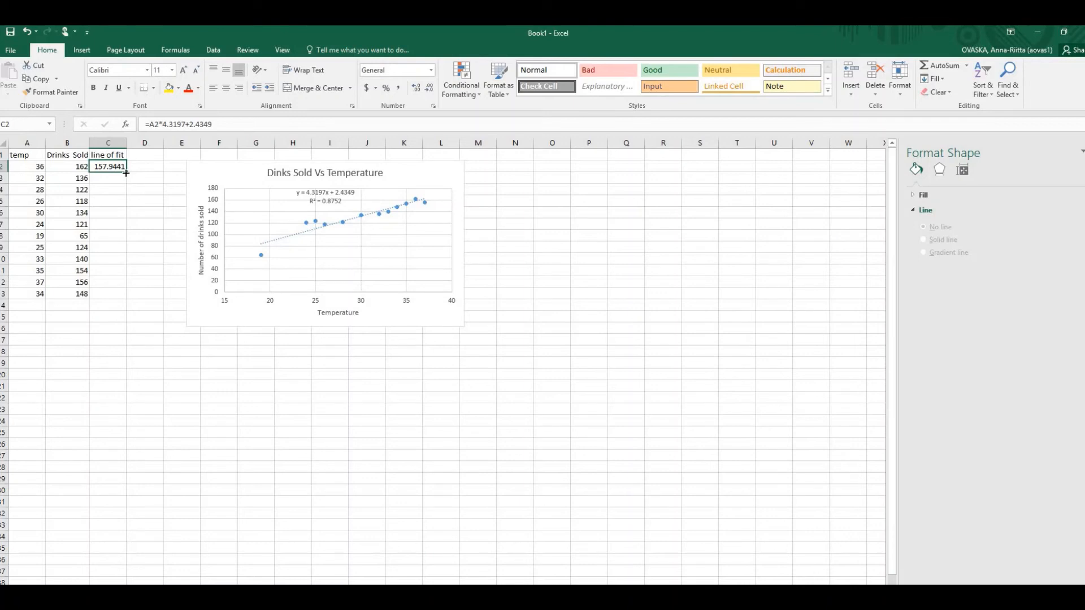
drag(125, 173, 137, 302)
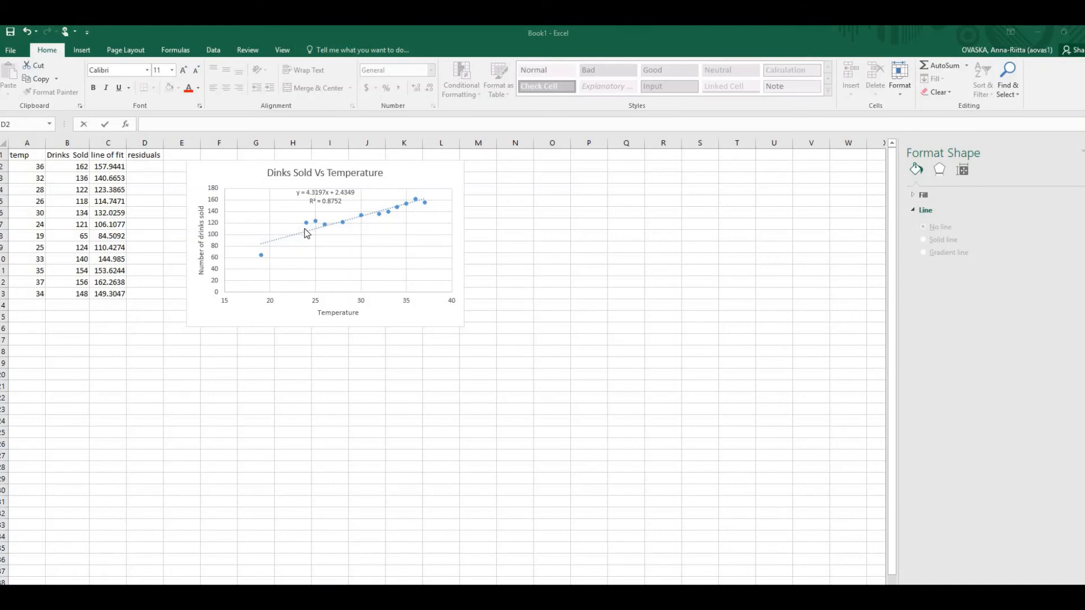
Step: Enter =B2-C2 in D2 under the residuals heading and fill it down to D13
mouse_move(307, 225)
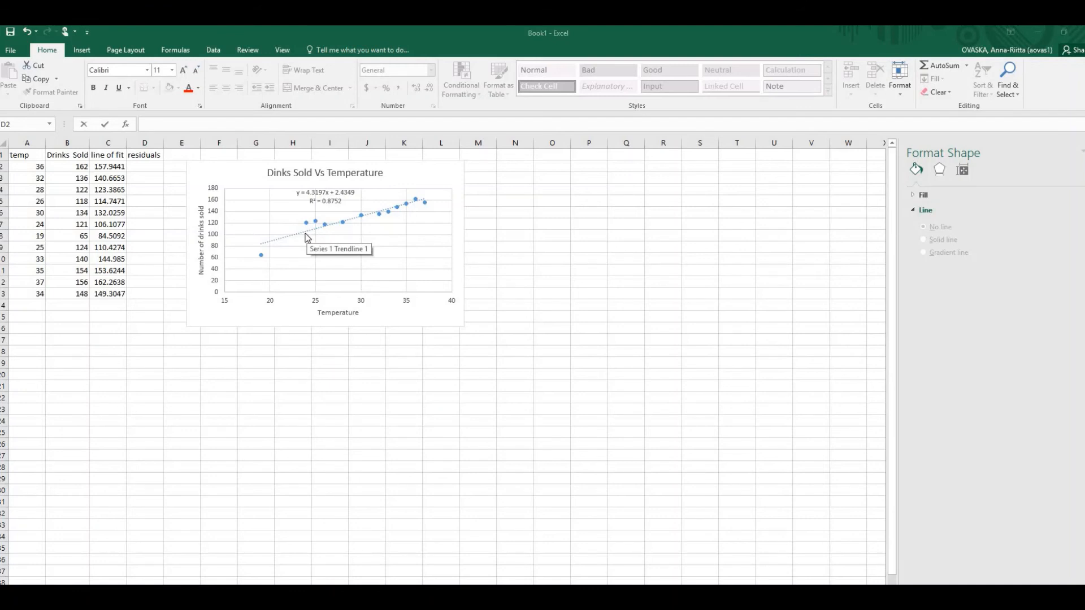
click(146, 168)
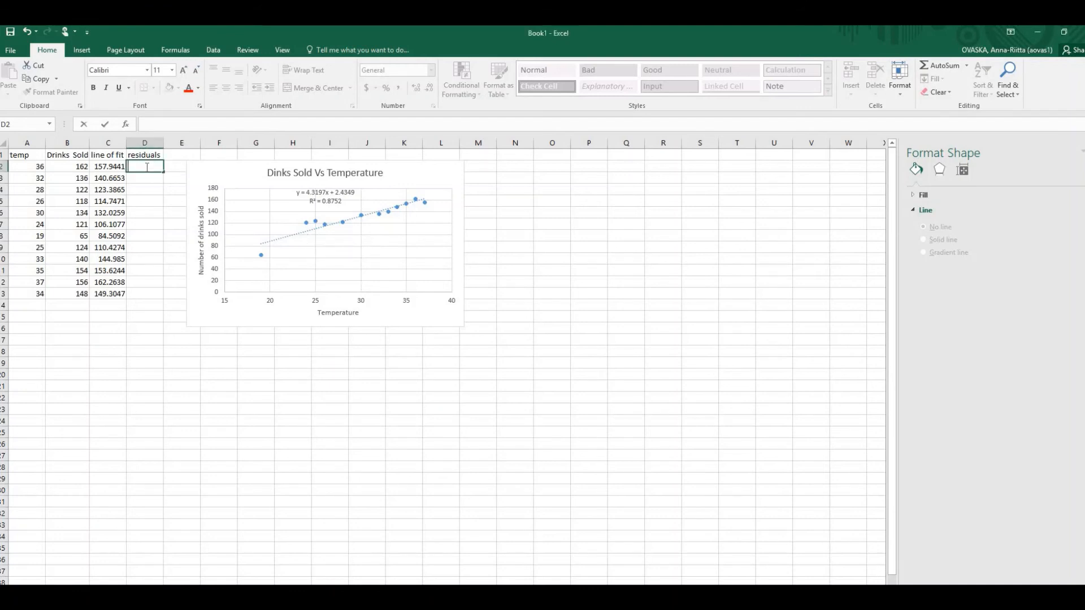
text(=)
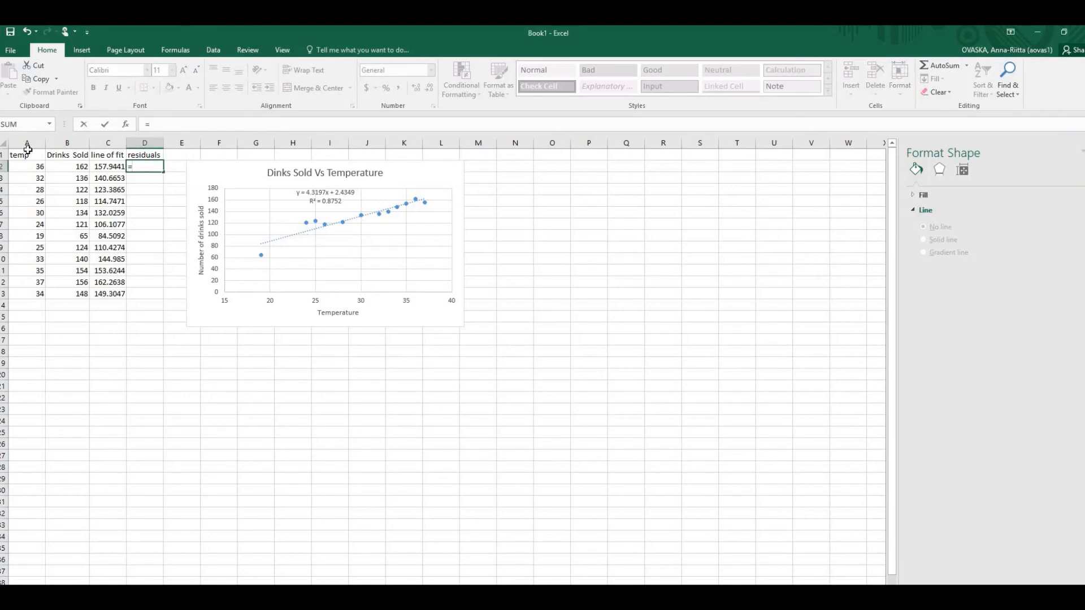
click(73, 166)
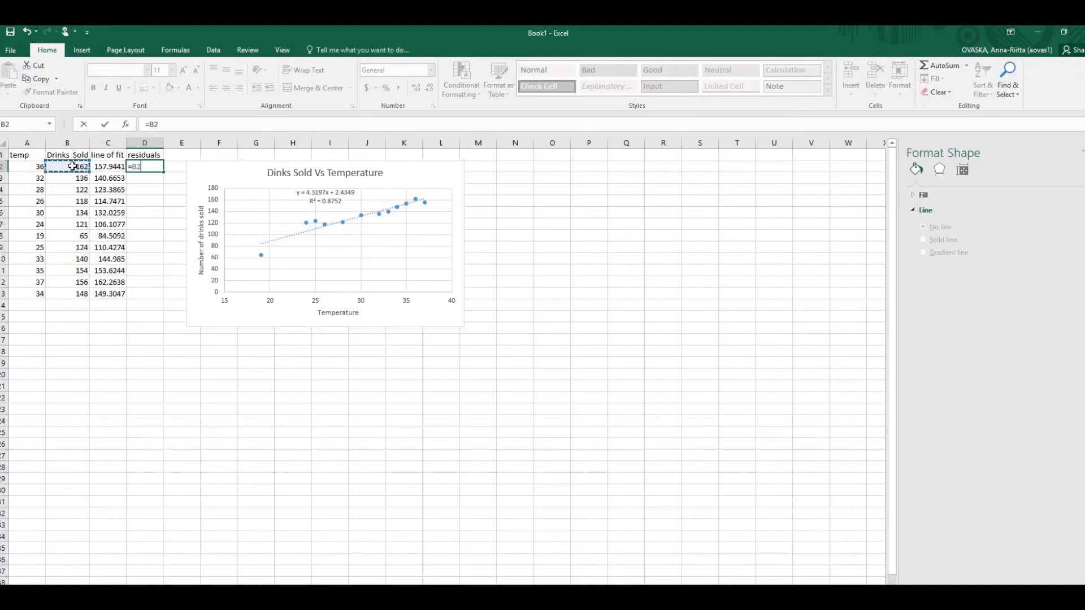
text(-)
click(112, 166)
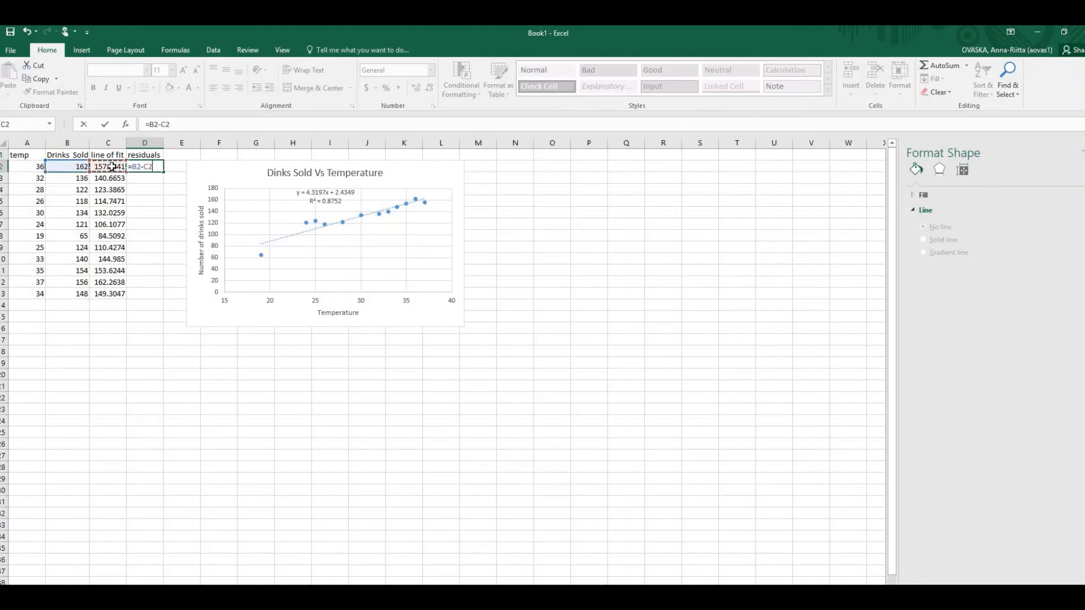
key(Return)
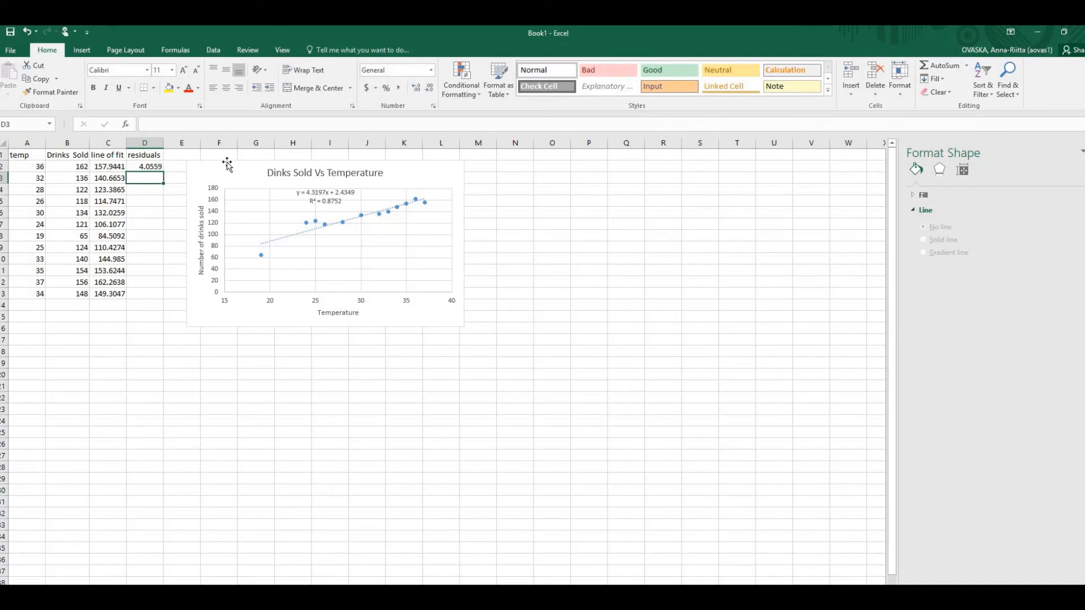
click(158, 168)
drag(164, 173, 158, 298)
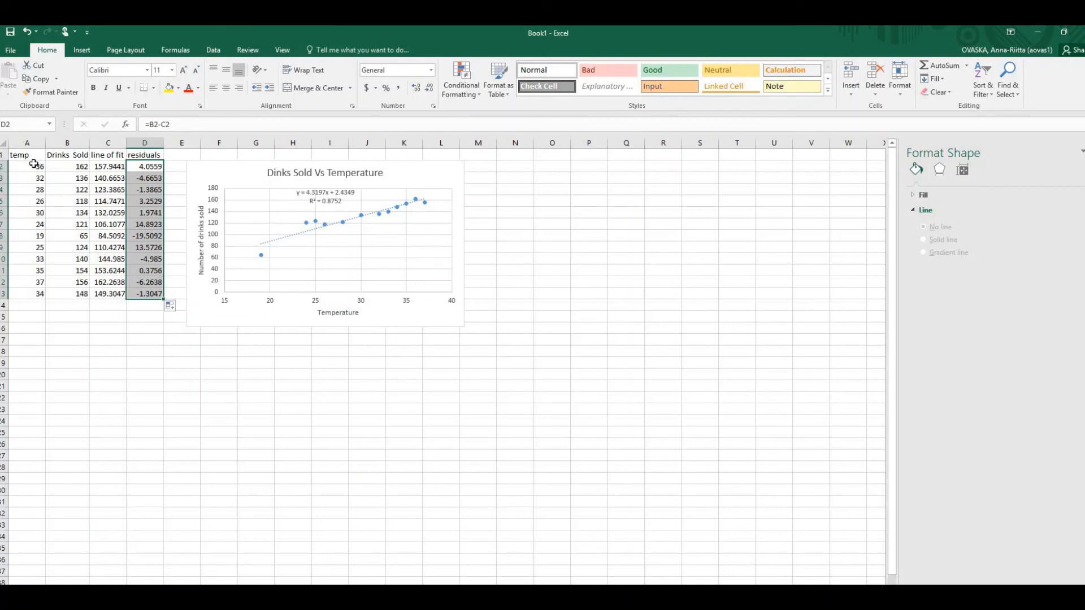
Step: Insert a scatter chart of the residuals in D2:D13 against the temperatures in A2:A13 and place it directly below the first chart
drag(34, 164, 29, 294)
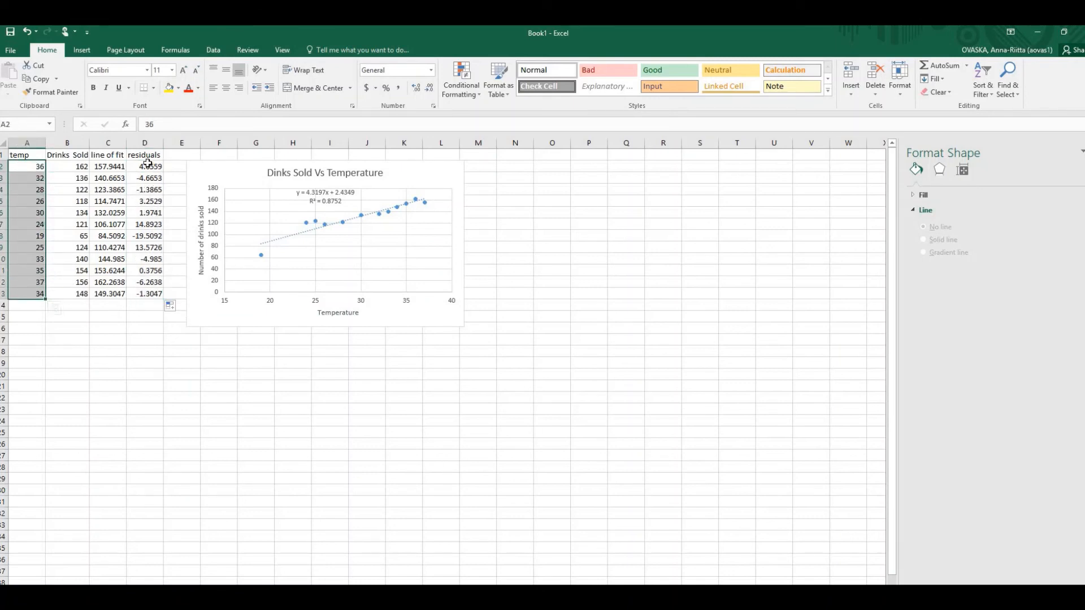
drag(147, 163, 145, 292)
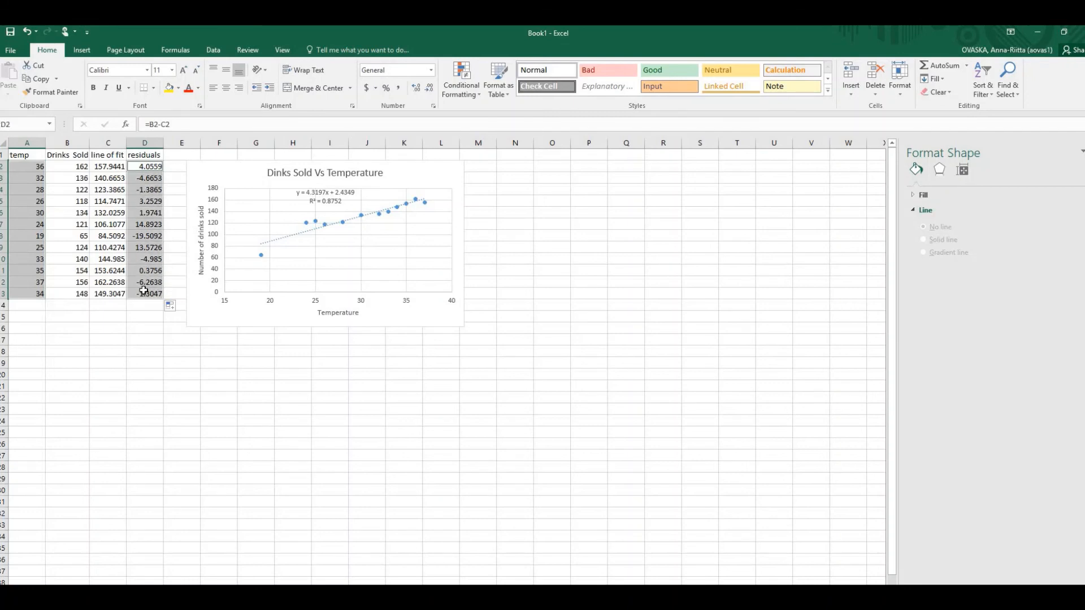
click(82, 50)
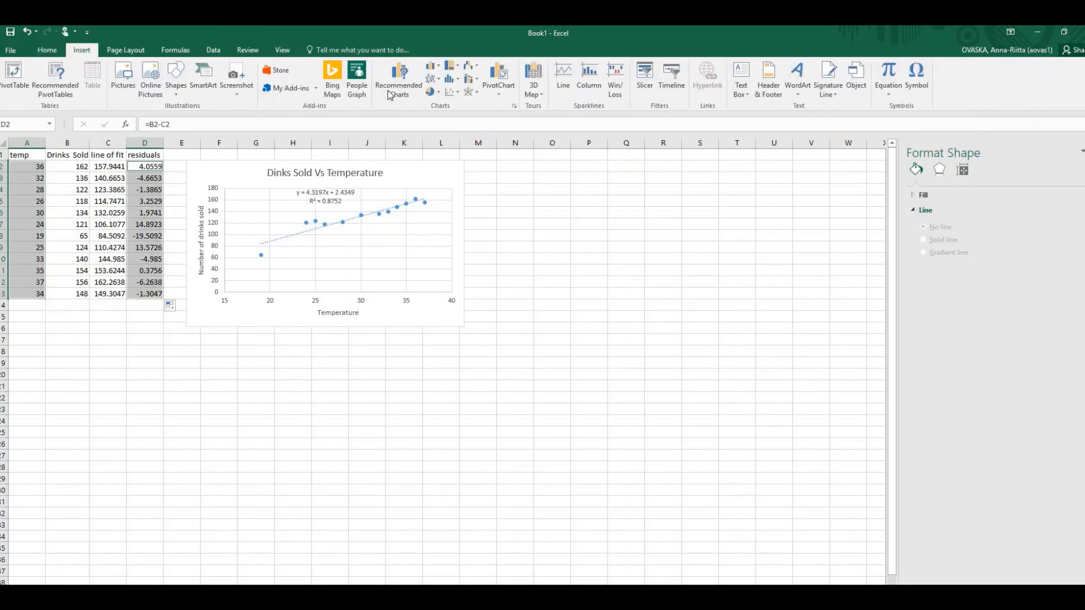
click(452, 92)
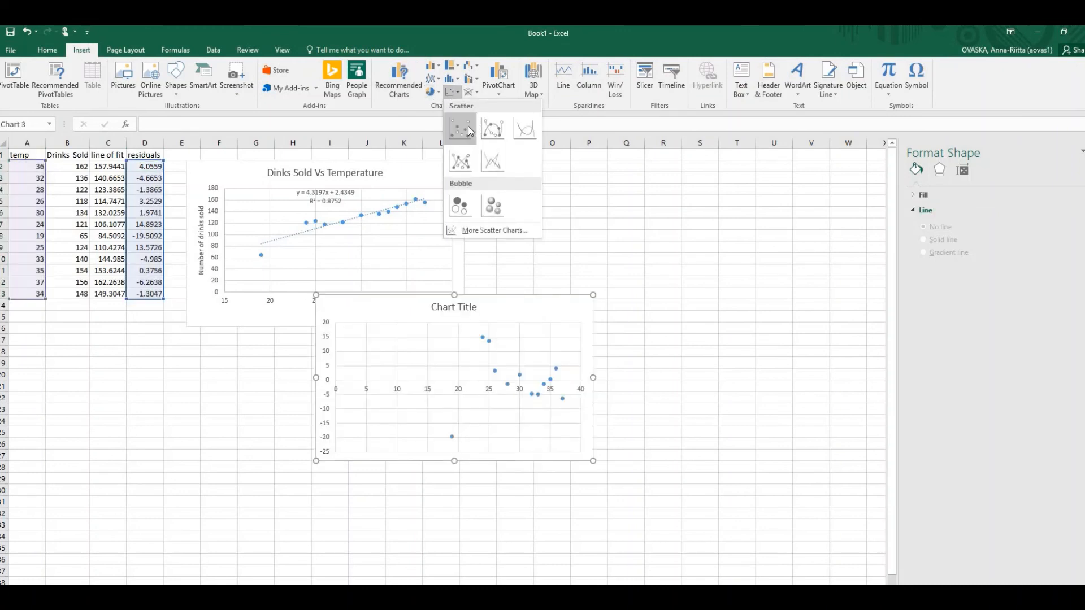
click(469, 131)
drag(505, 309, 382, 355)
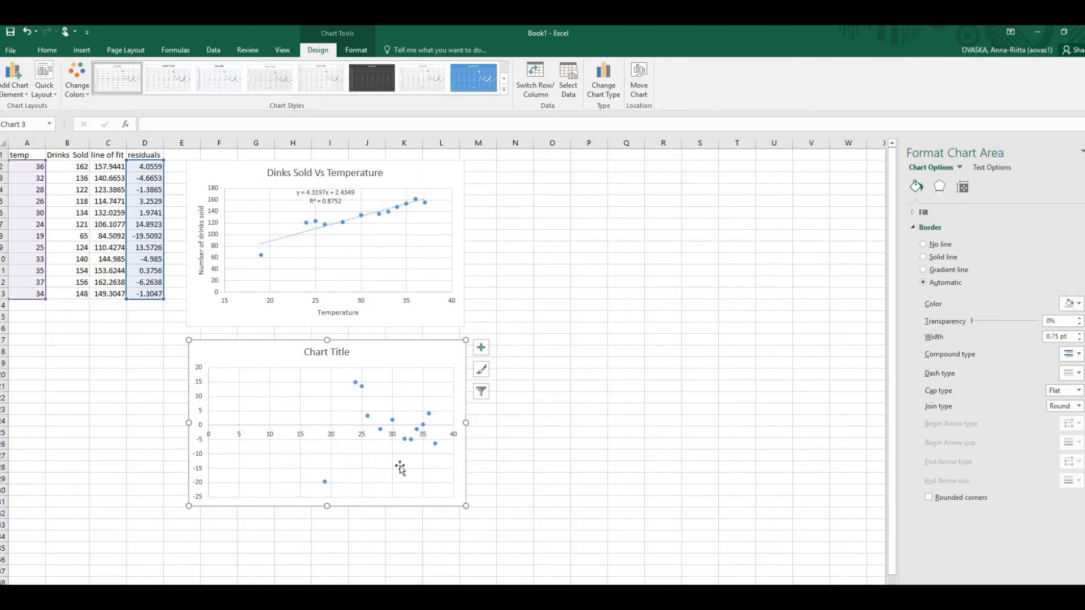
Step: Set the minimum bound of the residual chart's horizontal axis to 15
click(271, 437)
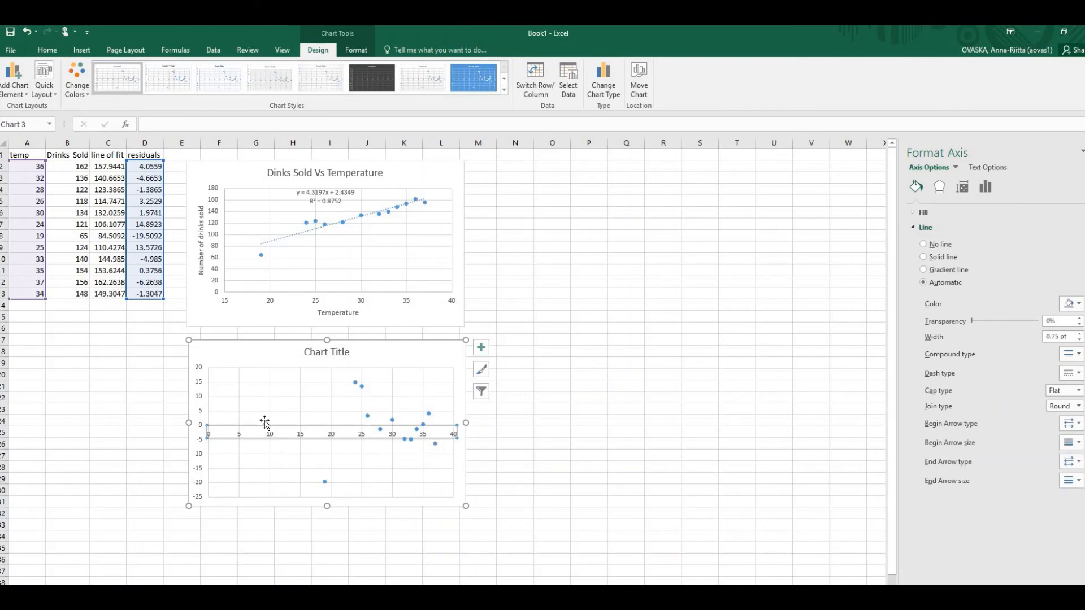
click(984, 189)
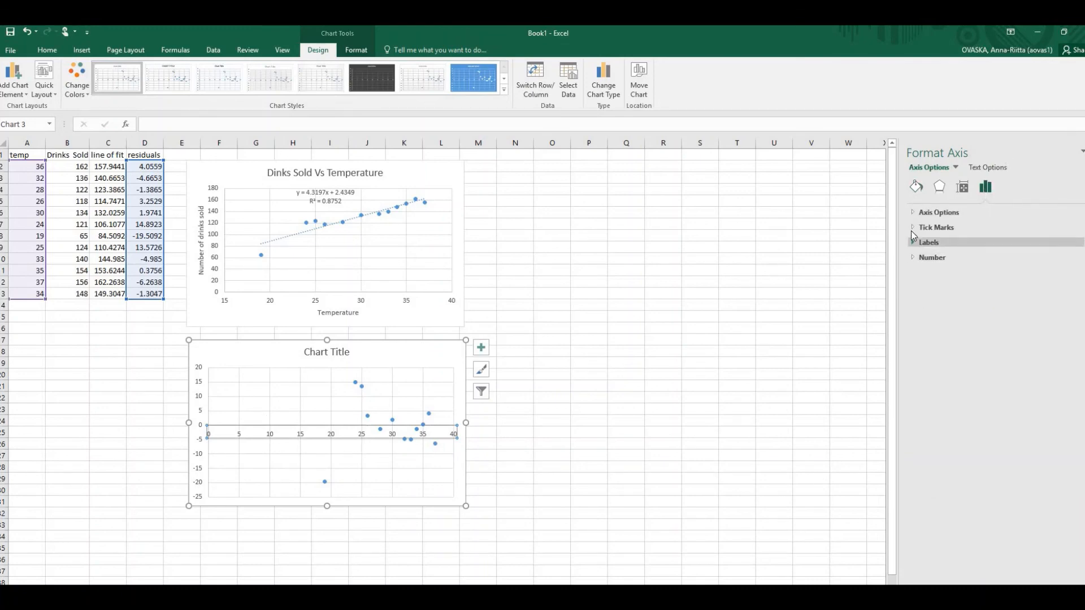
click(913, 213)
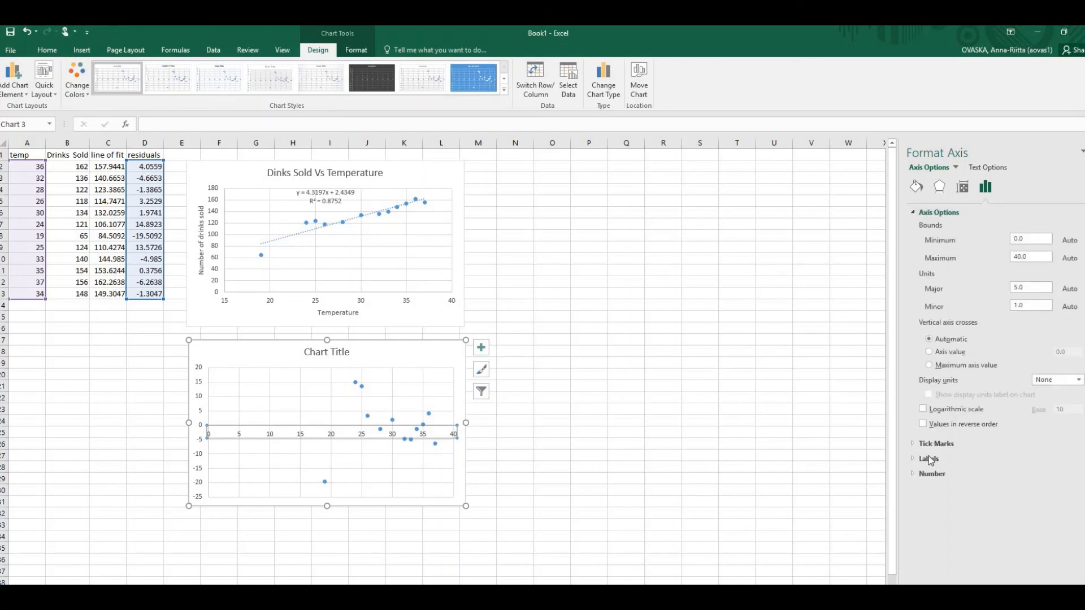
click(1027, 240)
text(15)
key(Return)
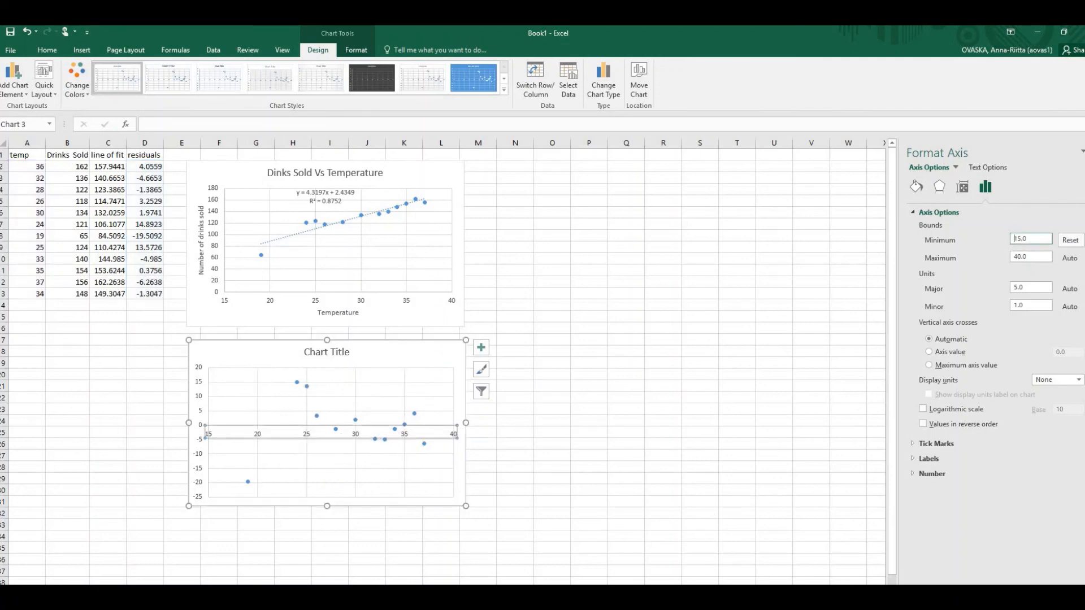